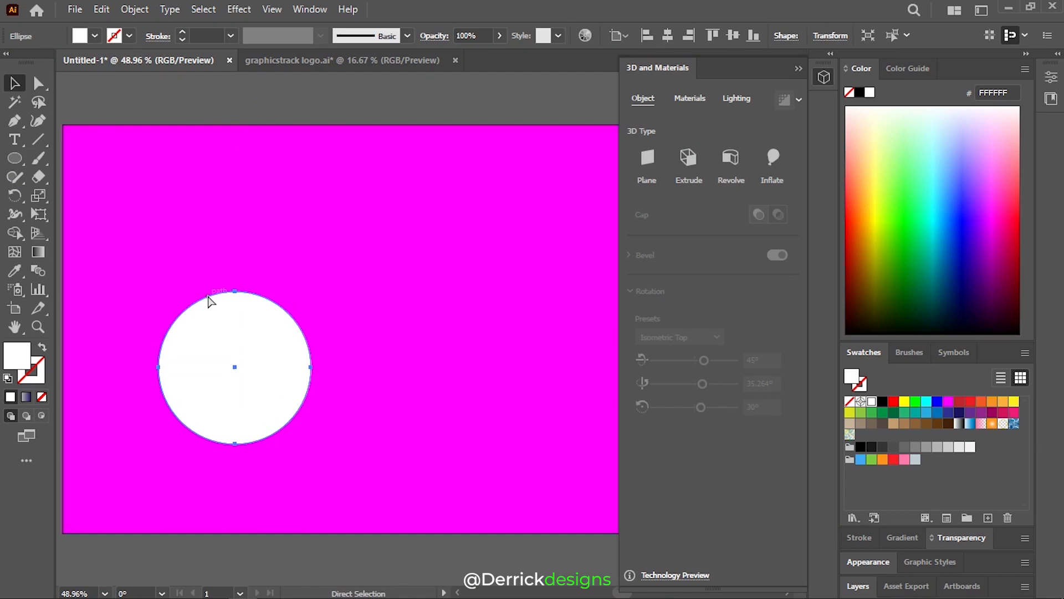
Duplicate the white circle in front of itself, shrink the copy about its center, and fill it with yellow FFFF00.
{"action": "key", "text": "ctrl"}
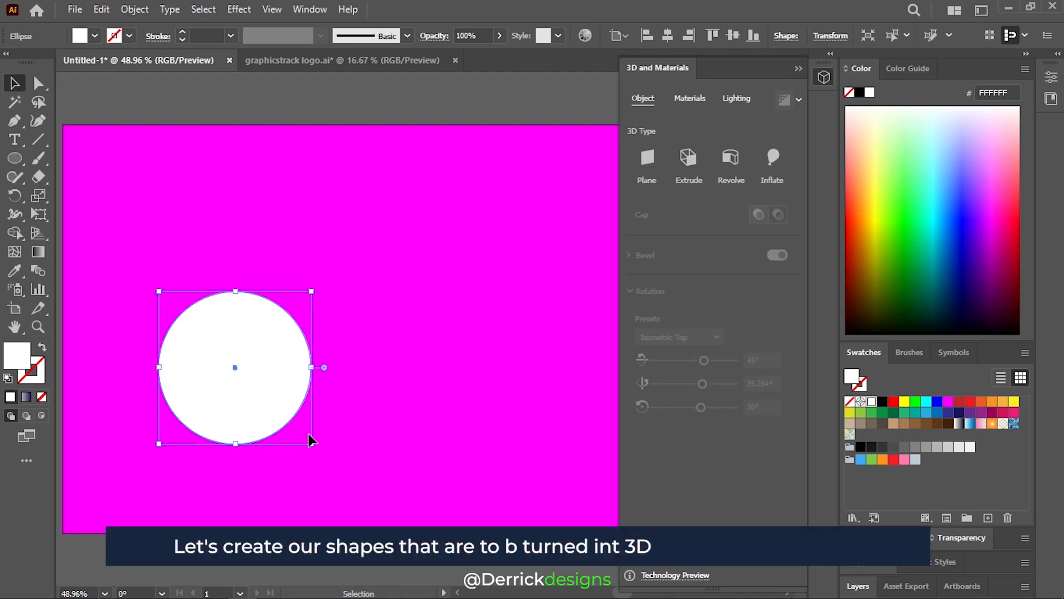
{"action": "key", "text": "shift"}
{"action": "left_click_drag", "start_coordinate": [312, 447], "coordinate": [288, 418]}
{"action": "key", "text": "ctrl+c"}
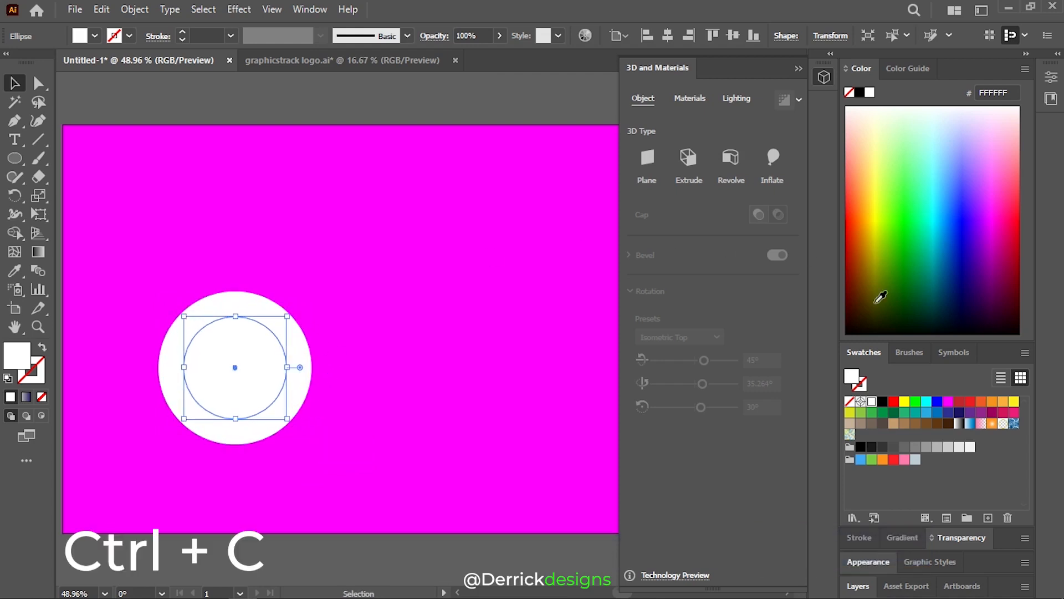
{"action": "key", "text": "ctrl+f"}
{"action": "left_click", "coordinate": [902, 402]}
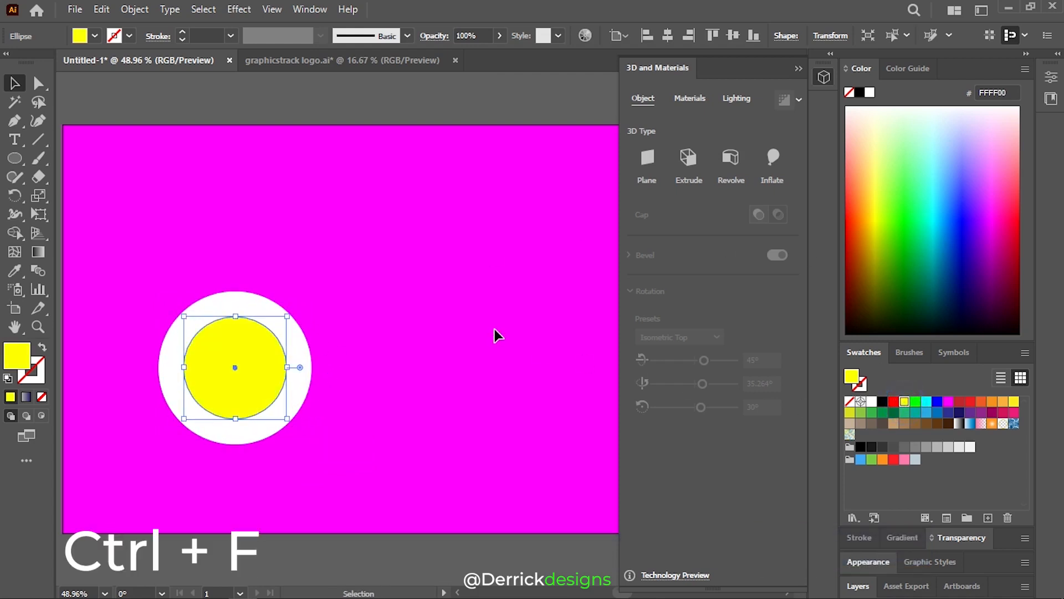
Apply the Tweak distortion effect to the yellow circle with 12% horizontal and 7% vertical relative amounts.
{"action": "left_click", "coordinate": [494, 329]}
{"action": "left_click", "coordinate": [244, 367]}
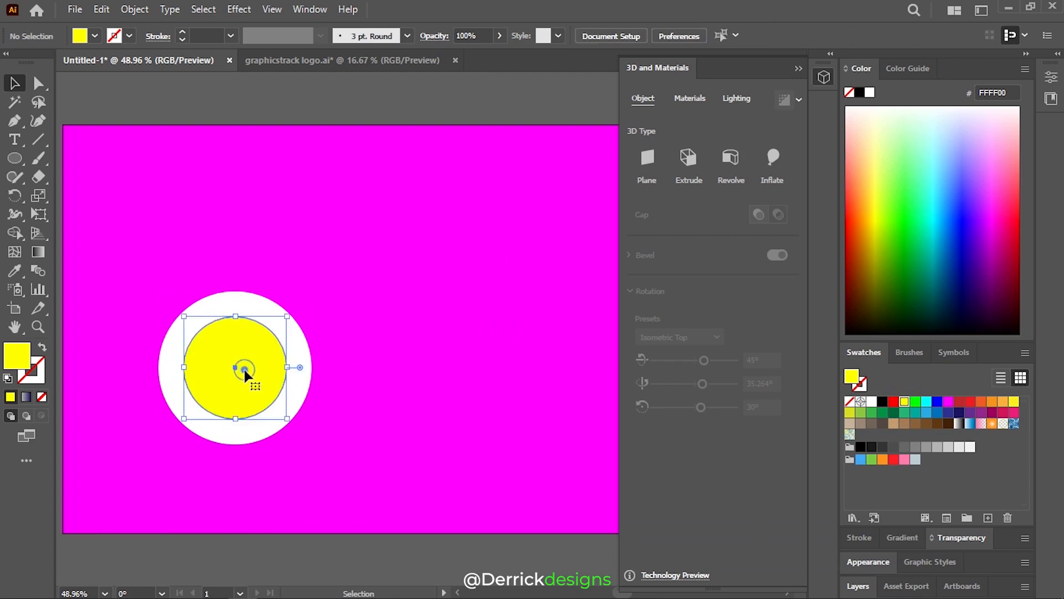
{"action": "left_click", "coordinate": [238, 9]}
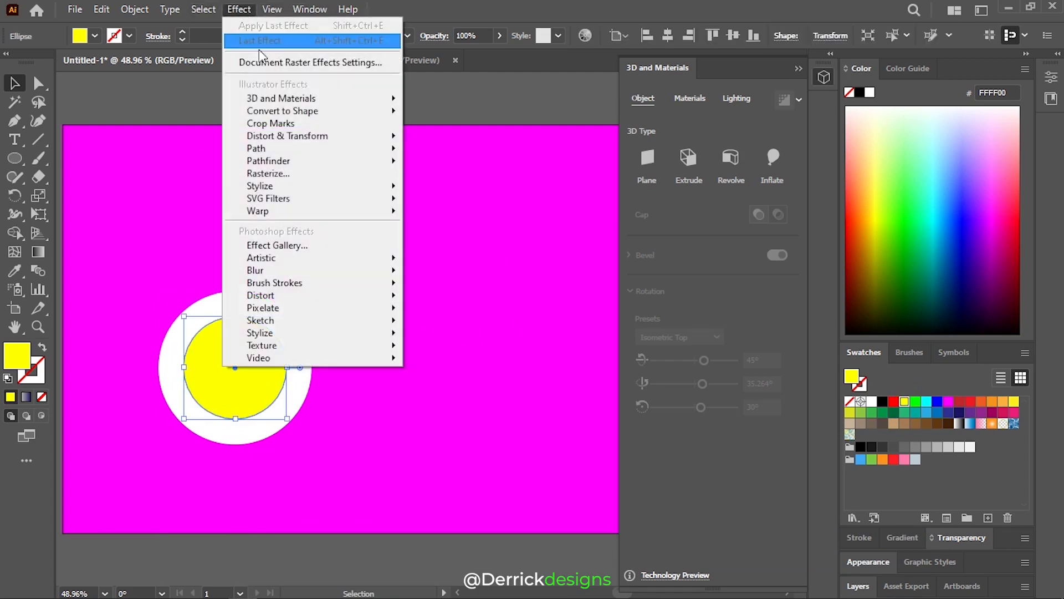
{"action": "mouse_move", "coordinate": [388, 136]}
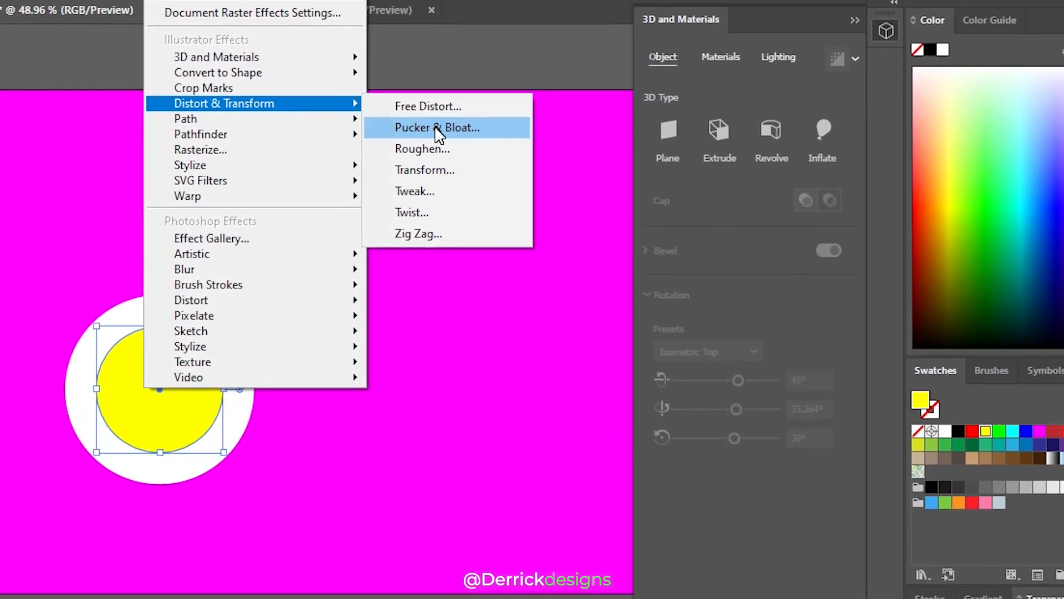
{"action": "left_click", "coordinate": [425, 184]}
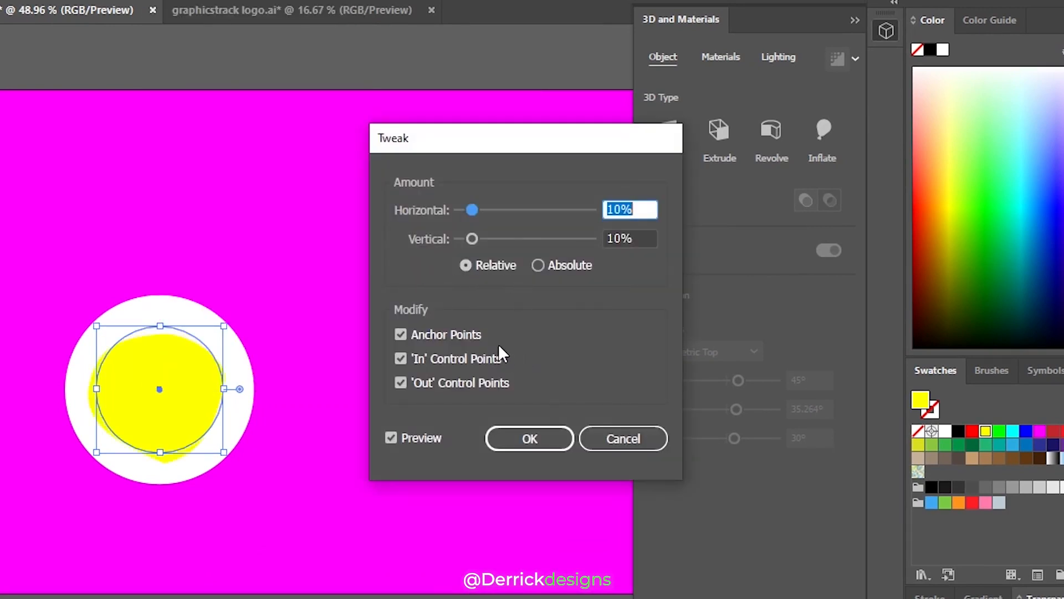
{"action": "mouse_move", "coordinate": [474, 207]}
{"action": "left_mouse_down"}
{"action": "mouse_move", "coordinate": [492, 209]}
{"action": "mouse_move", "coordinate": [483, 209]}
{"action": "mouse_move", "coordinate": [485, 234]}
{"action": "mouse_move", "coordinate": [498, 237]}
{"action": "mouse_move", "coordinate": [470, 238]}
{"action": "mouse_move", "coordinate": [472, 210]}
{"action": "left_mouse_up"}
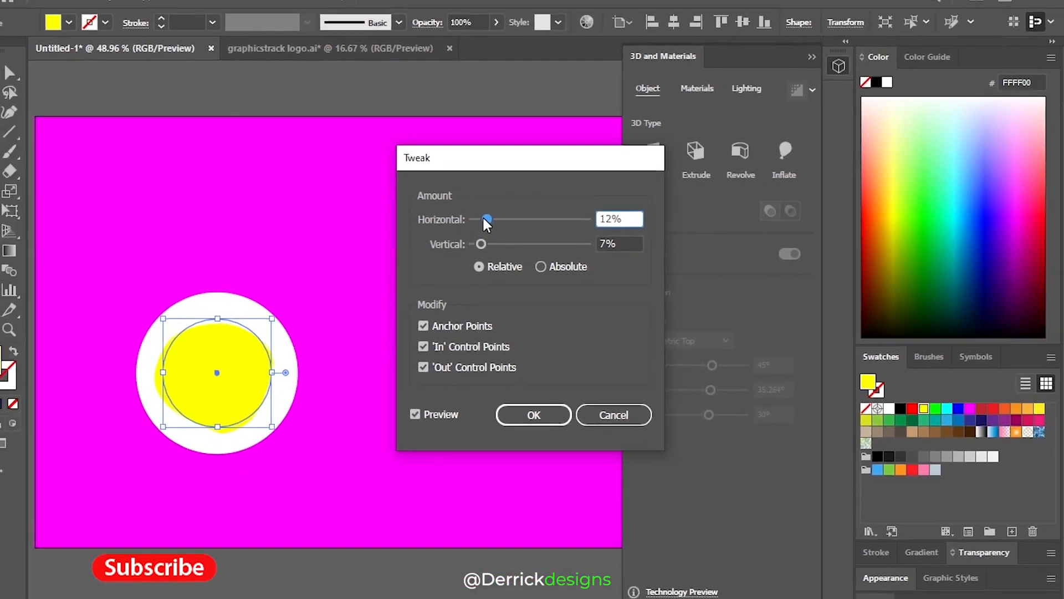
{"action": "left_click", "coordinate": [533, 414]}
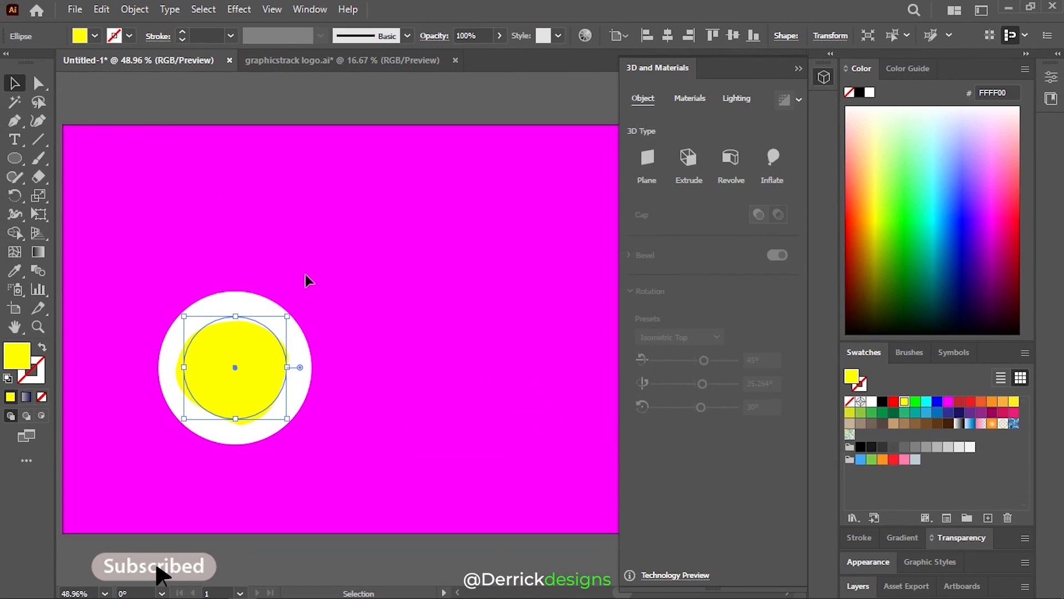
{"action": "left_click", "coordinate": [316, 271]}
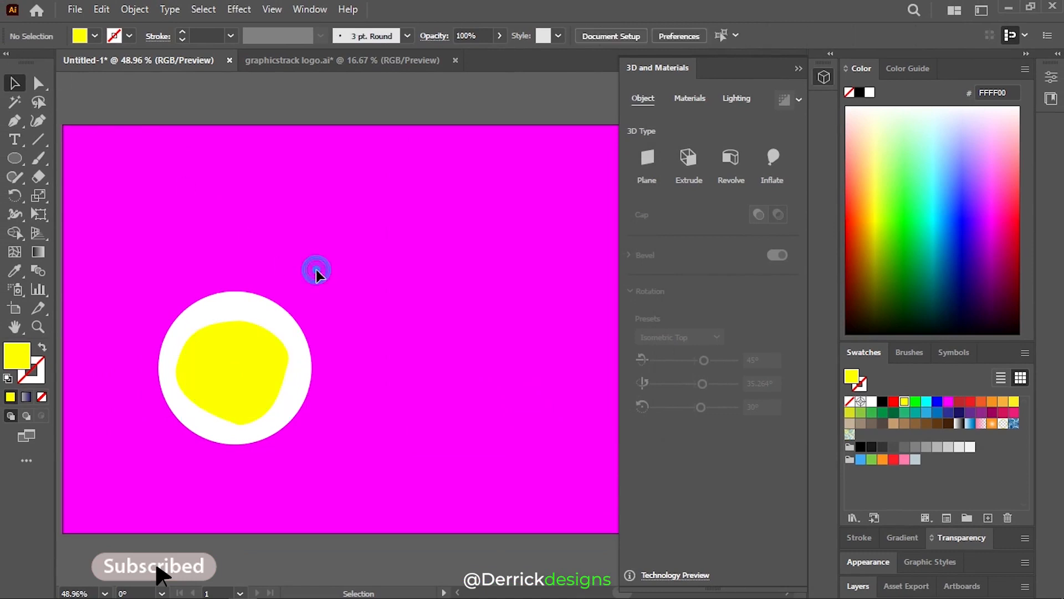
Scale the distorted yellow shape down slightly about its center, keeping it inside the white circle.
{"action": "left_click", "coordinate": [264, 374]}
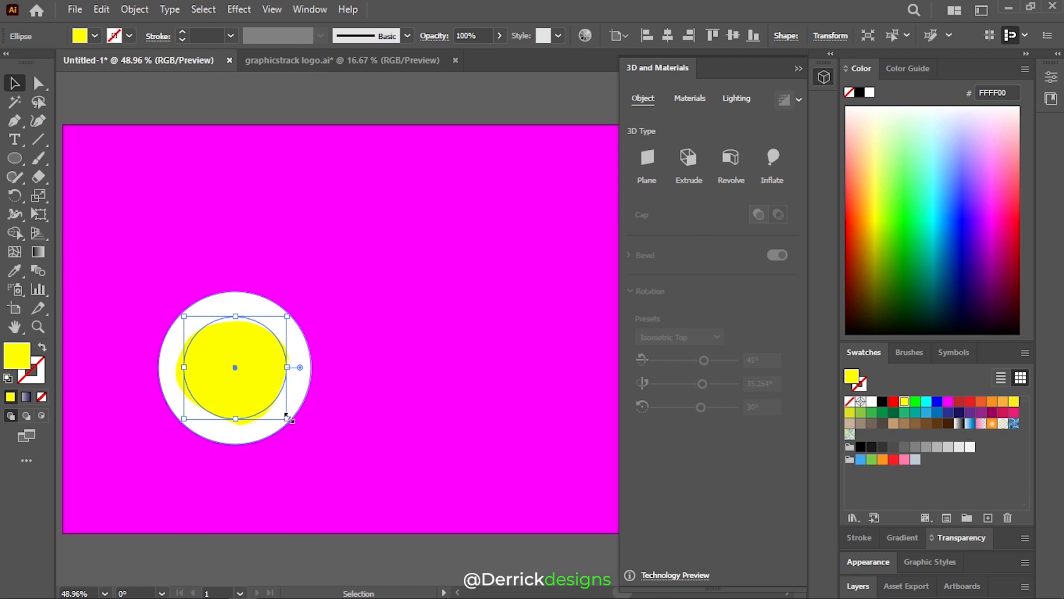
{"action": "left_click_drag", "start_coordinate": [286, 415], "coordinate": [293, 420]}
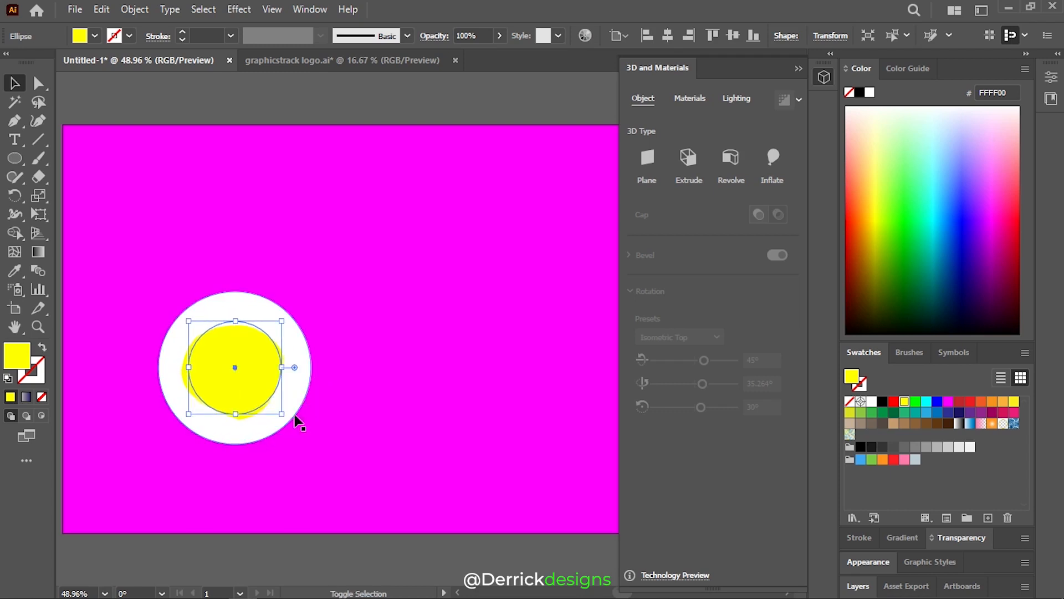
{"action": "left_click", "coordinate": [359, 387]}
{"action": "left_click", "coordinate": [261, 367]}
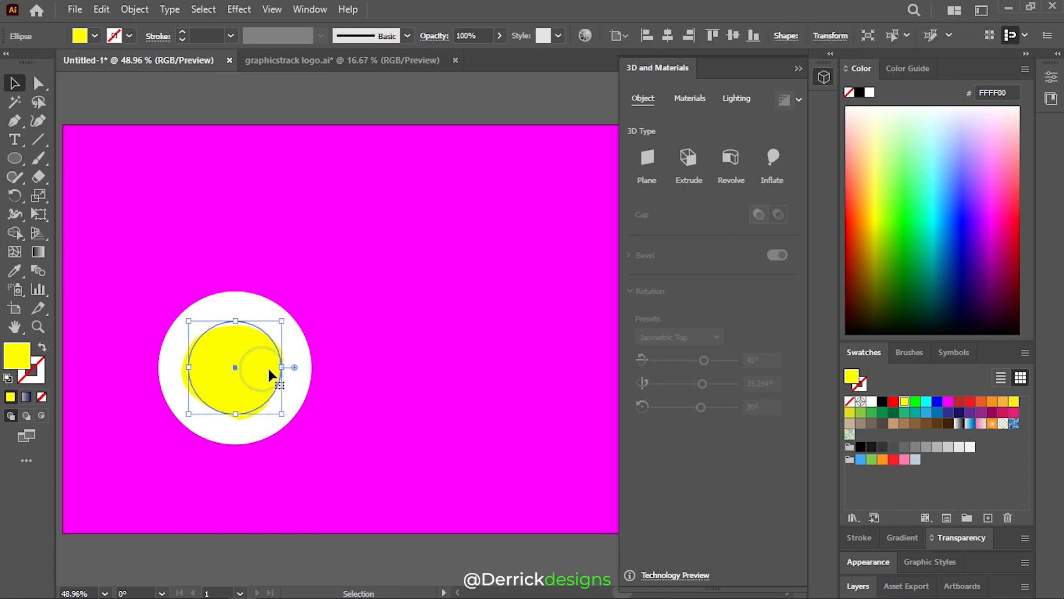
{"action": "left_click", "coordinate": [340, 376]}
Select the white circle and the yellow shape together and group them.
{"action": "left_click", "coordinate": [305, 372]}
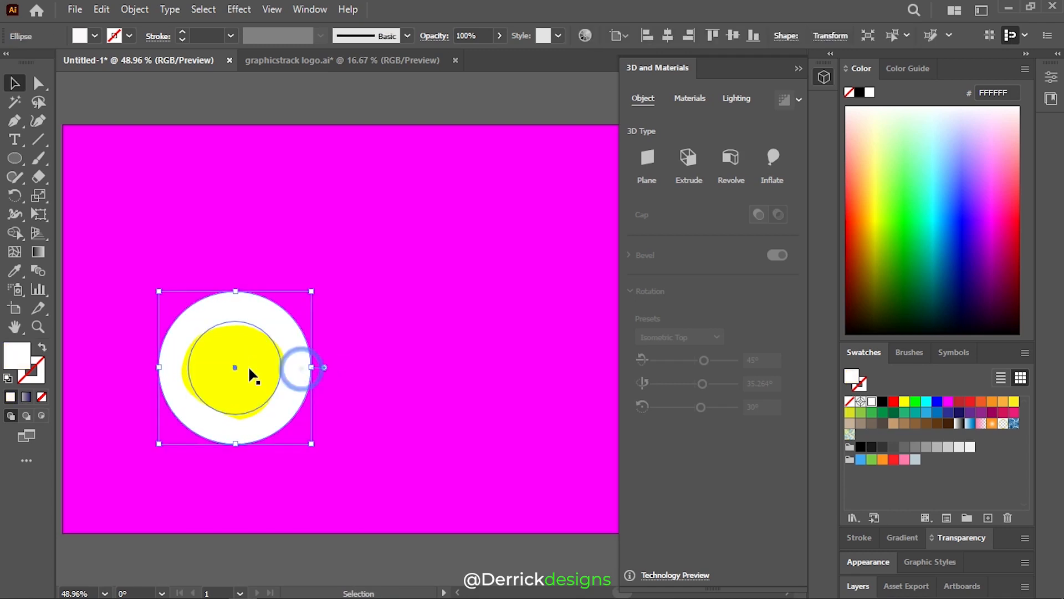
{"action": "left_click", "coordinate": [249, 369], "text": "shift"}
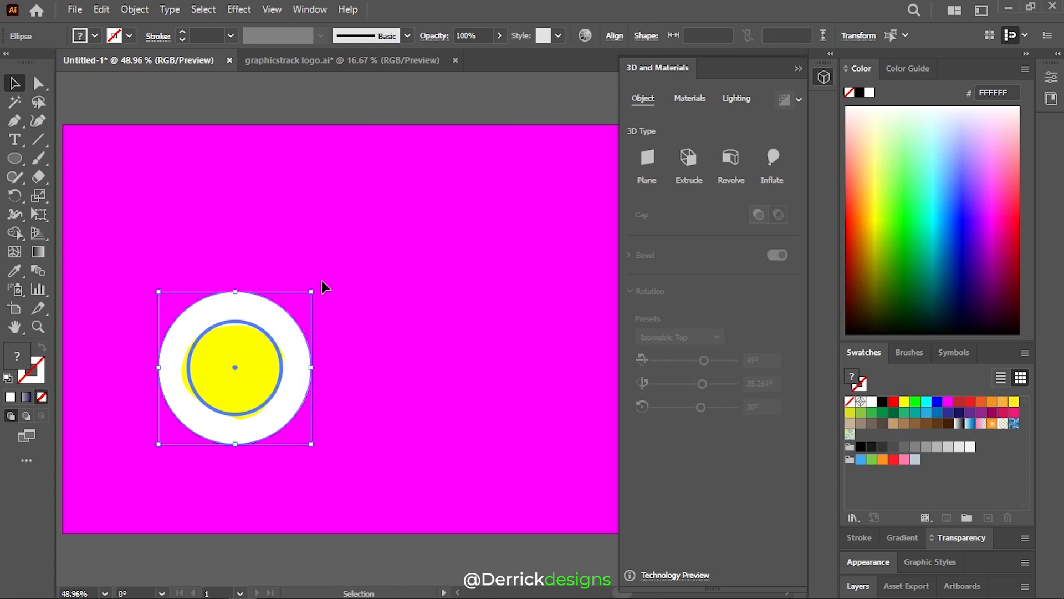
{"action": "right_click", "coordinate": [254, 358]}
{"action": "left_click", "coordinate": [255, 359]}
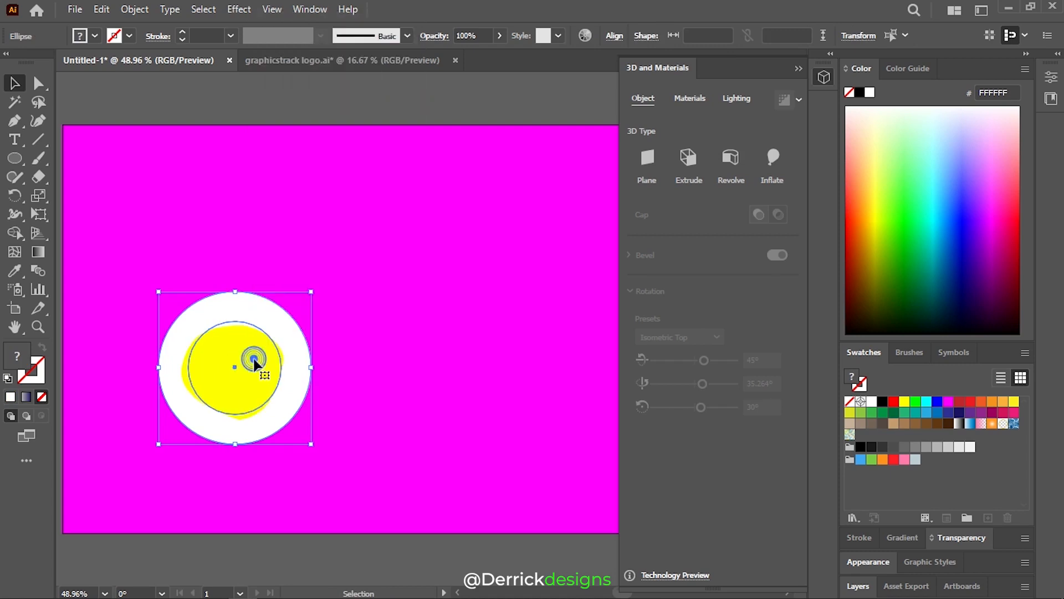
{"action": "left_click", "coordinate": [373, 320]}
{"action": "left_click", "coordinate": [261, 355]}
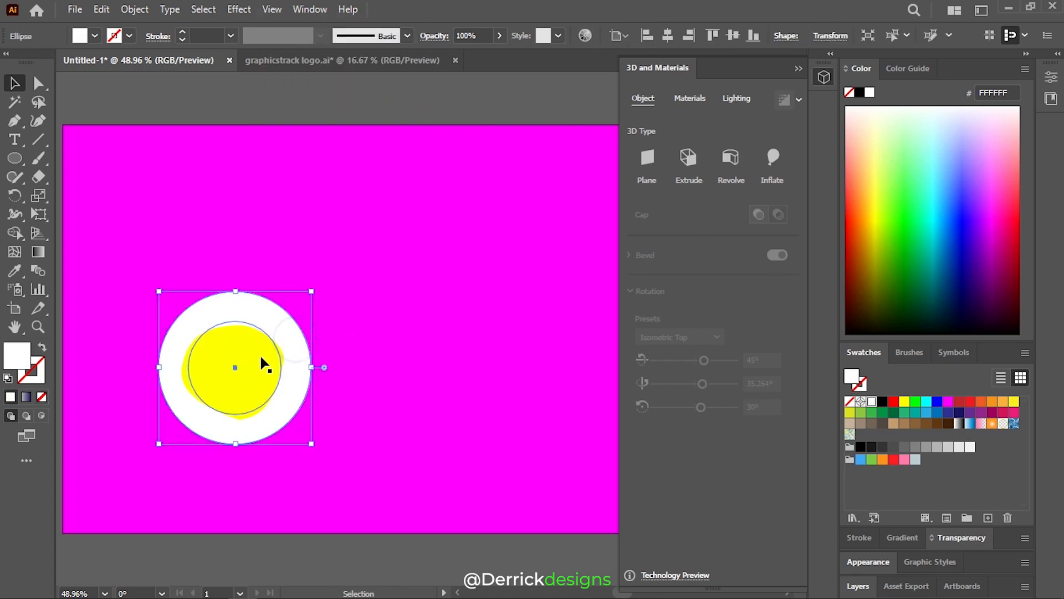
{"action": "key", "text": "ctrl+g"}
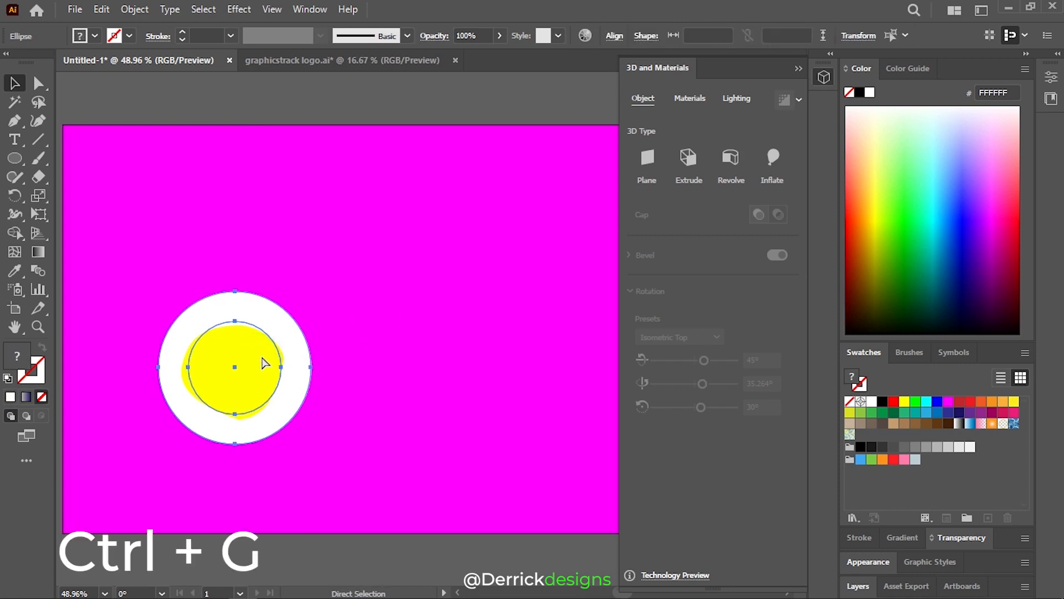
{"action": "left_click", "coordinate": [407, 334]}
Apply the 3D Inflate type to the egg group and set its depth to 124 px.
{"action": "left_click", "coordinate": [272, 361]}
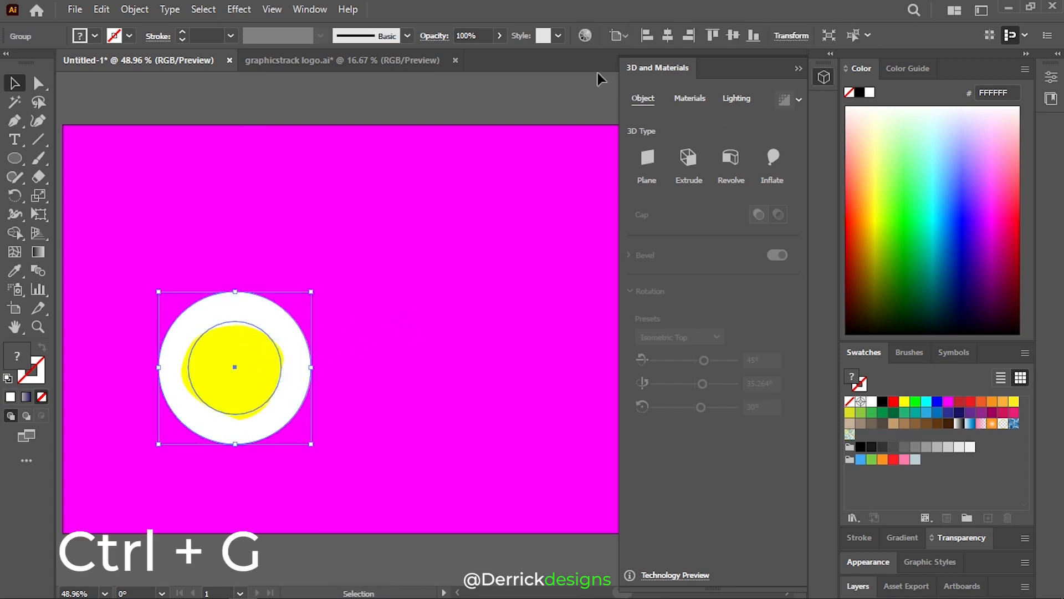
{"action": "left_click", "coordinate": [774, 158]}
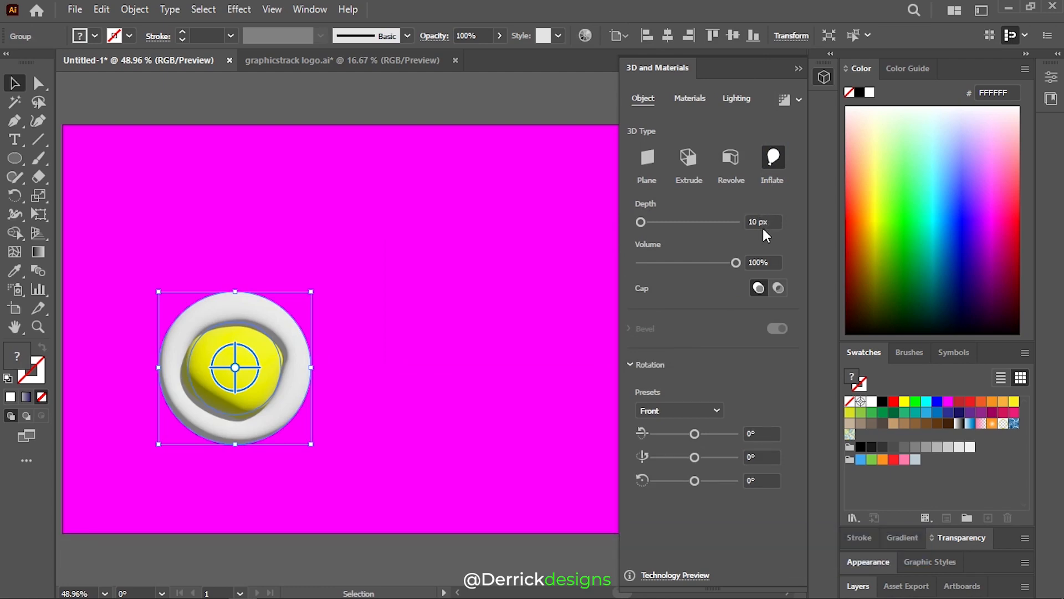
{"action": "left_click", "coordinate": [762, 223]}
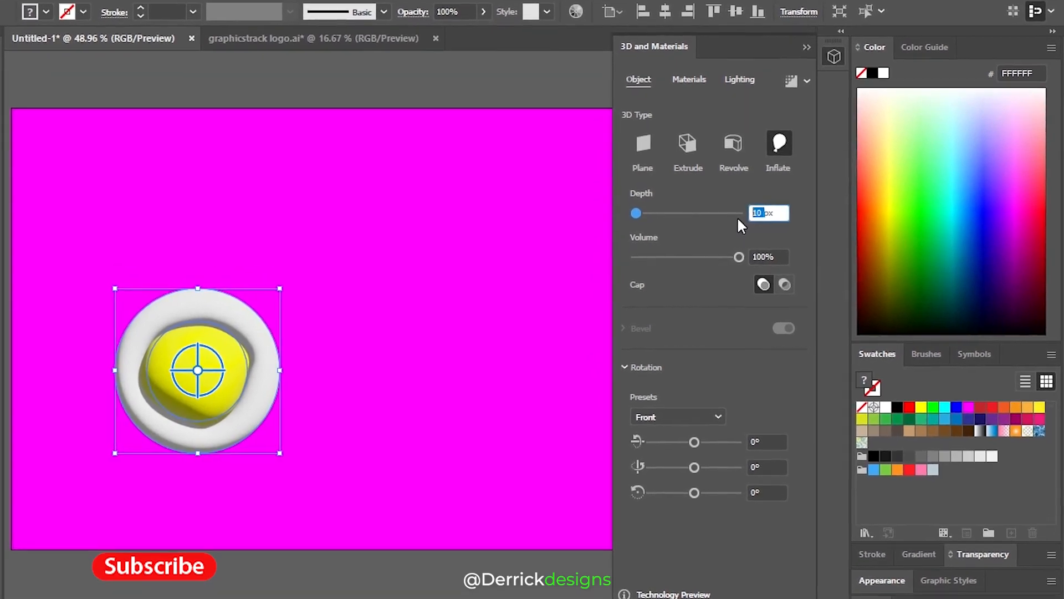
{"action": "type", "text": "124"}
{"action": "key", "text": "Return"}
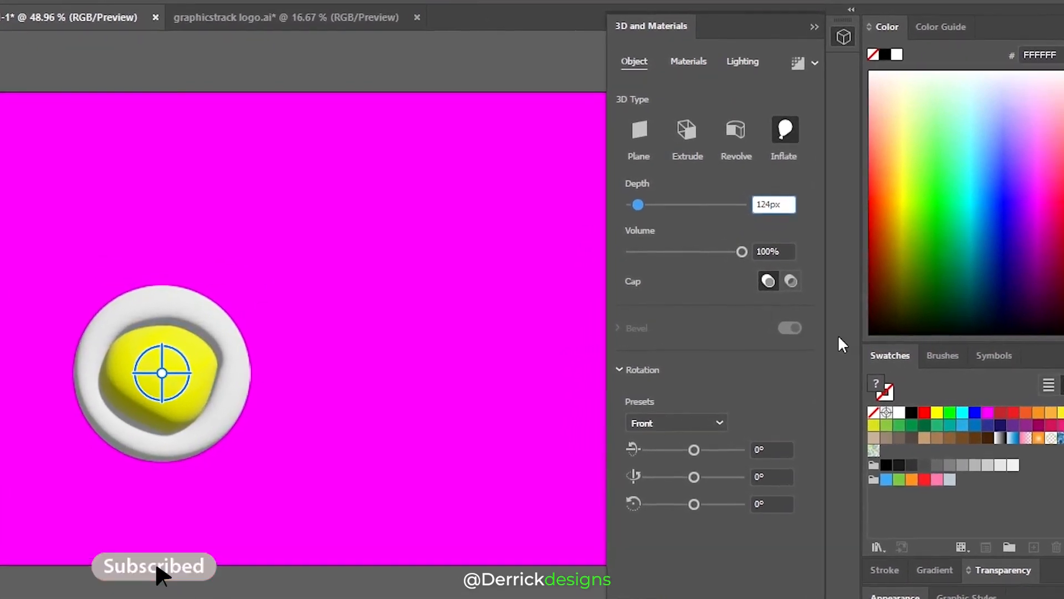
Set the inflated group's volume to 79% and its rotation preset to Isometric Top.
{"action": "left_click", "coordinate": [769, 251]}
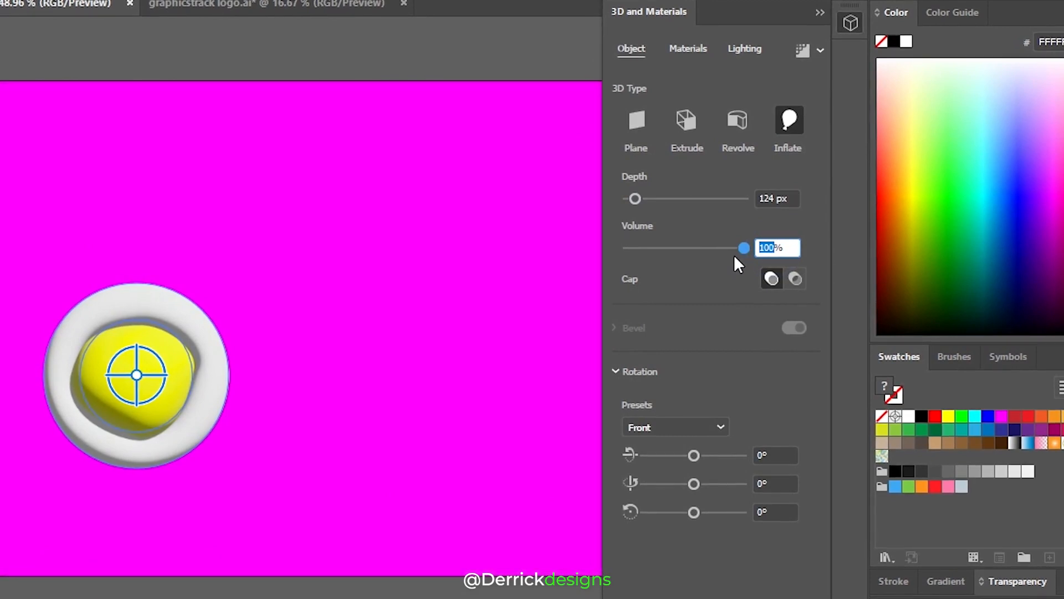
{"action": "type", "text": "0"}
{"action": "key", "text": "Return"}
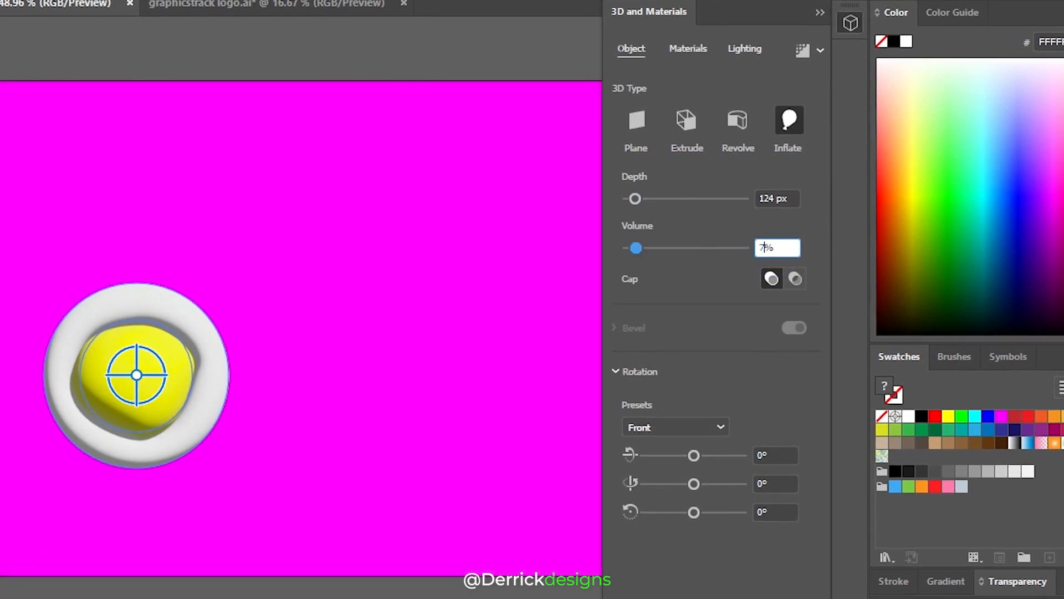
{"action": "type", "text": "79"}
{"action": "key", "text": "Return"}
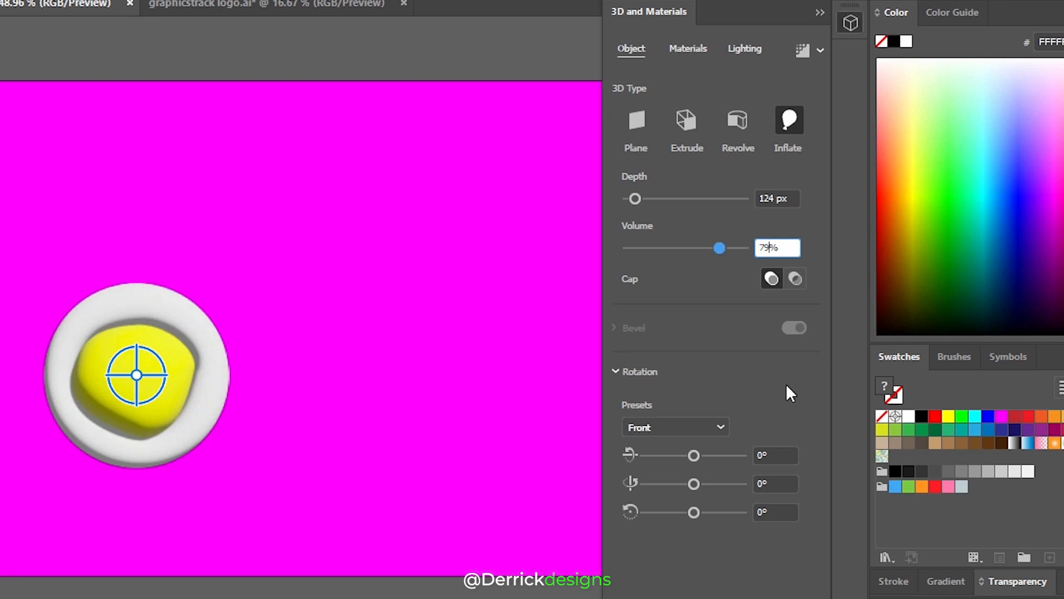
{"action": "left_click", "coordinate": [718, 427]}
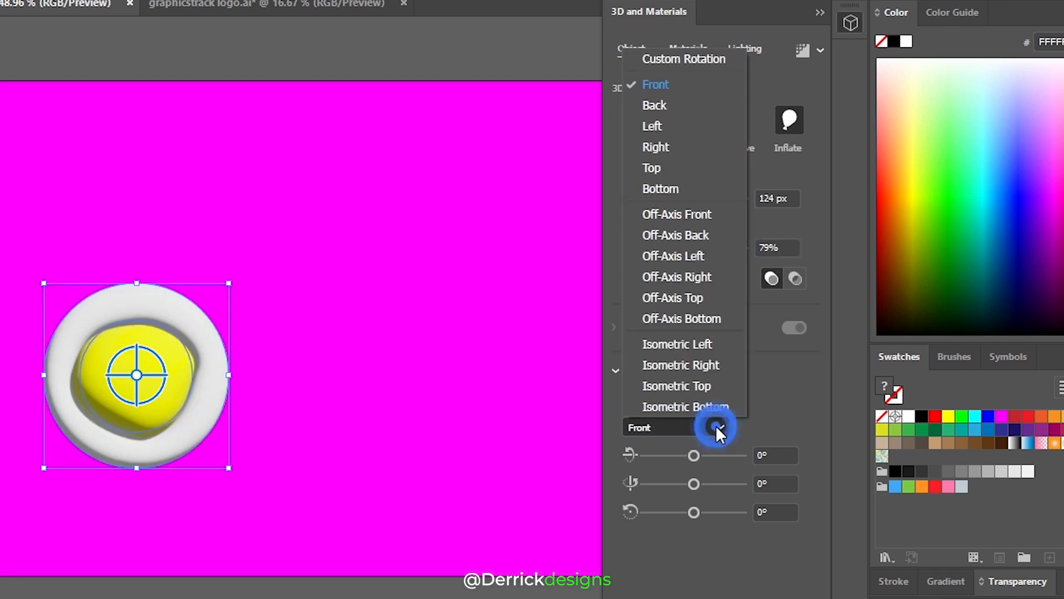
{"action": "left_click", "coordinate": [718, 386]}
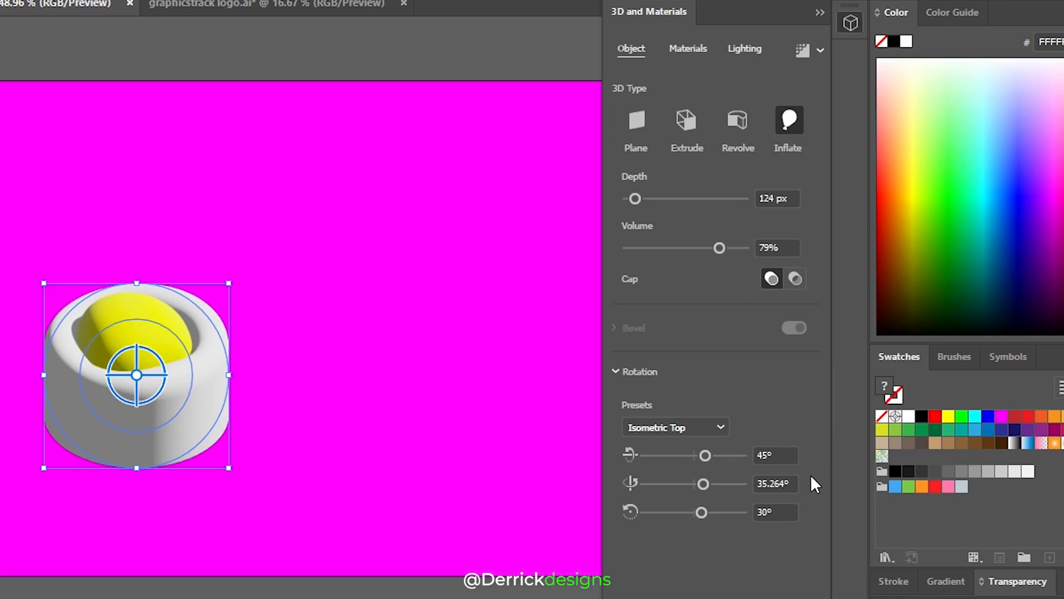
Set the roughness of the 3D group's default material to 0.14.
{"action": "left_click", "coordinate": [695, 50]}
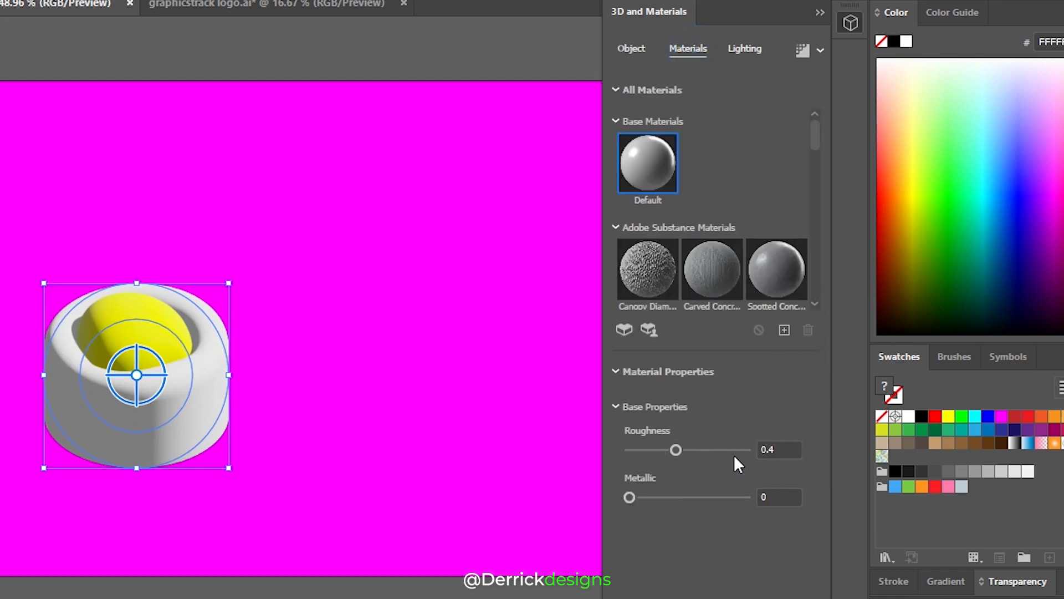
{"action": "left_click", "coordinate": [778, 450]}
{"action": "type", "text": "0."}
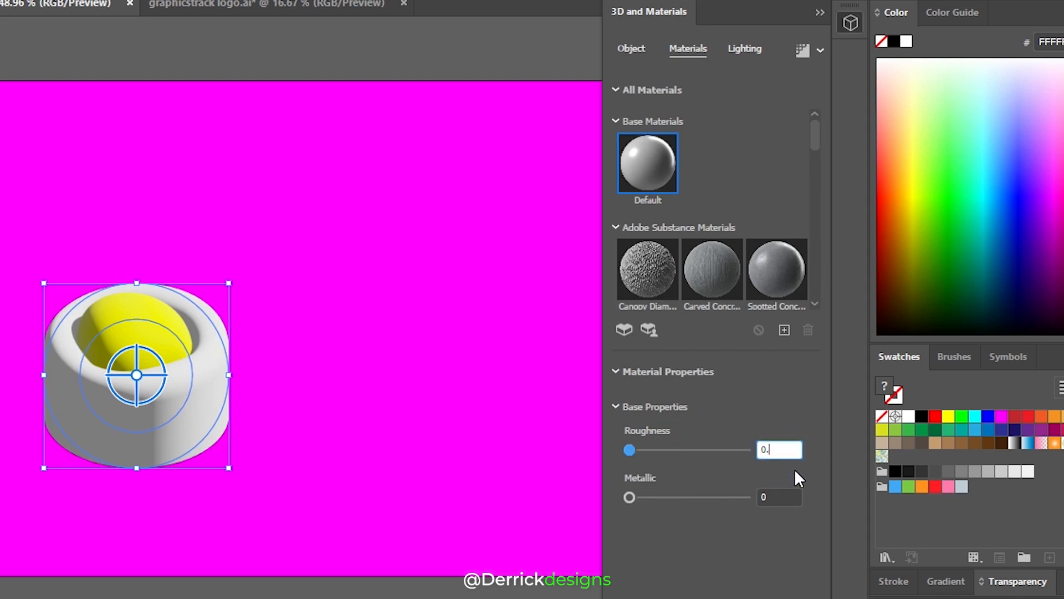
{"action": "type", "text": "14"}
Set the rotation of the 3D group's standard light to -63°.
{"action": "left_click", "coordinate": [752, 53]}
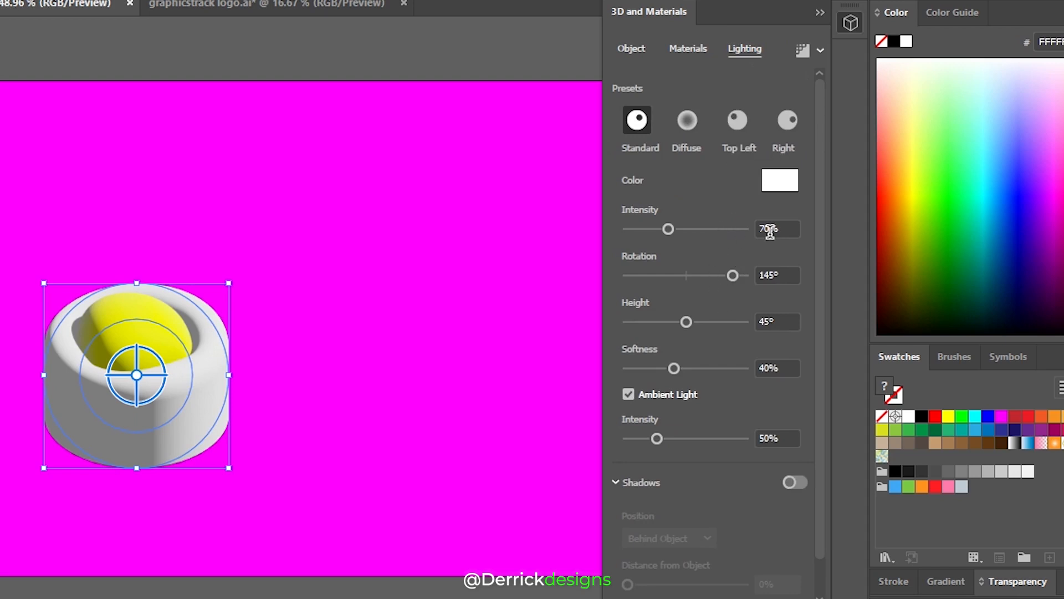
{"action": "left_click", "coordinate": [773, 275]}
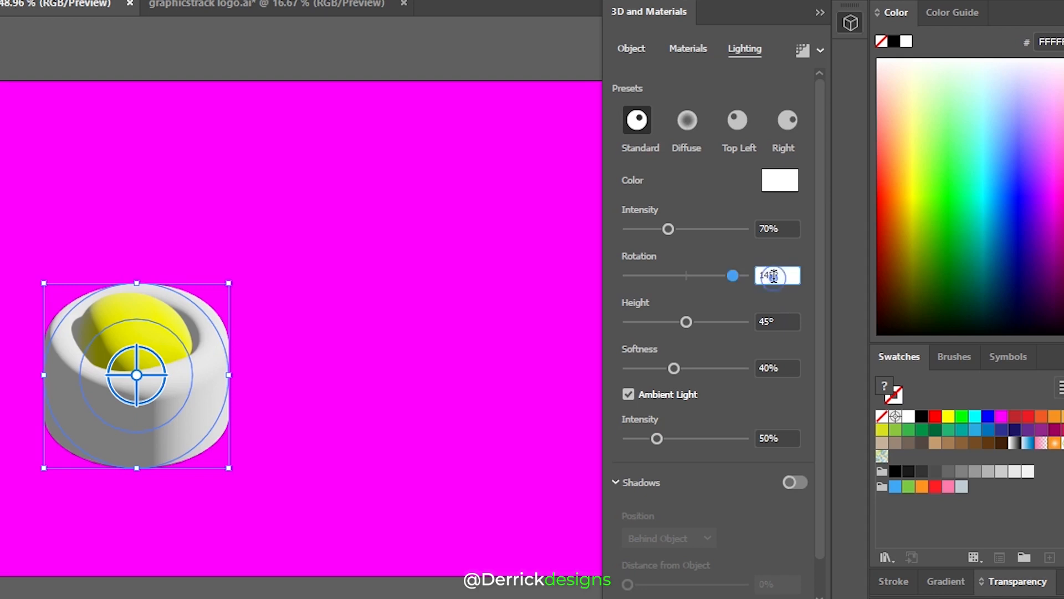
{"action": "type", "text": "1-"}
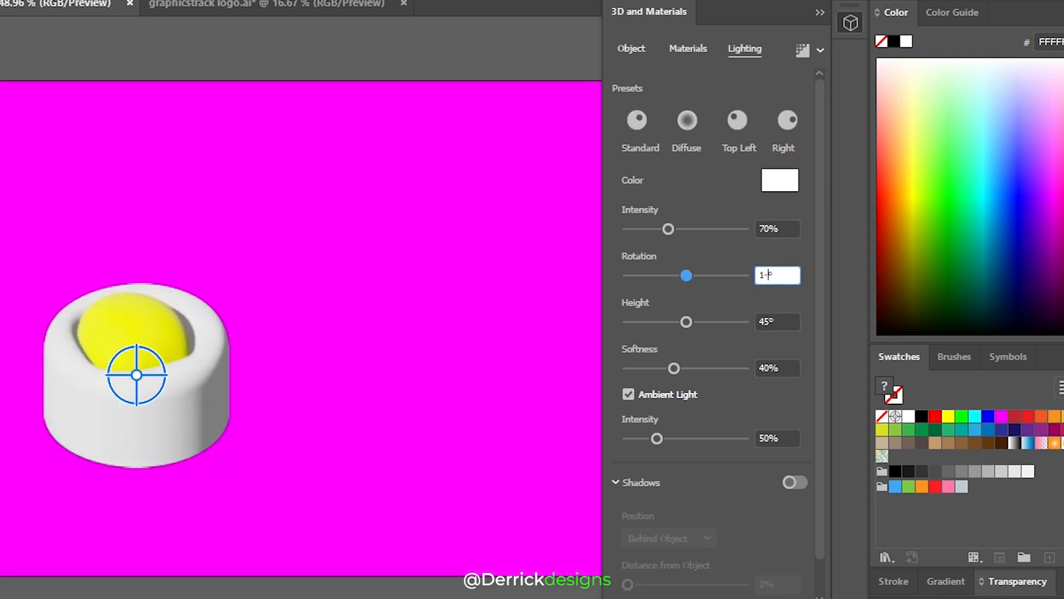
{"action": "type", "text": "63"}
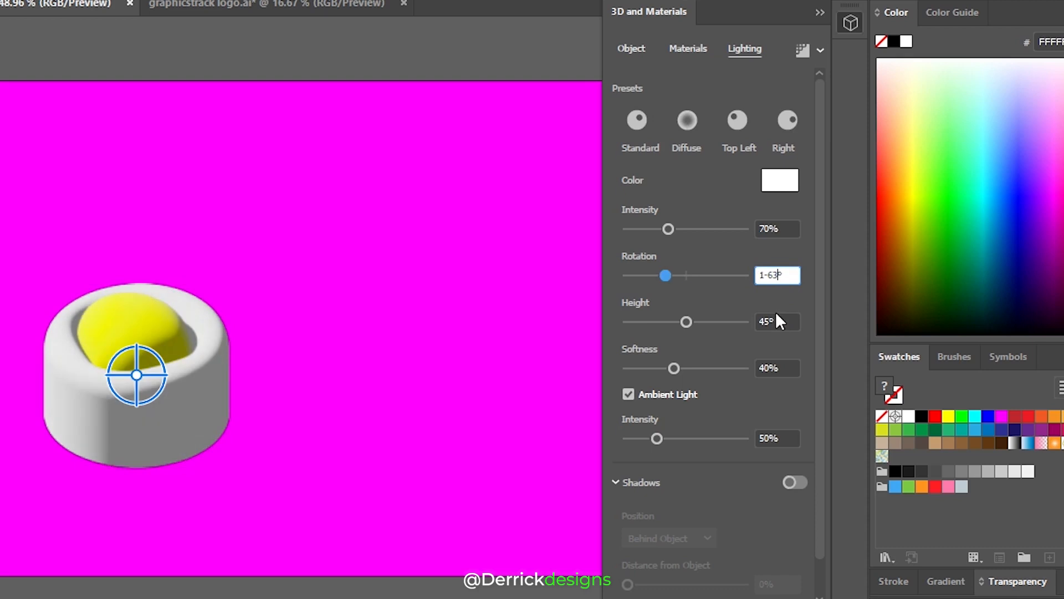
{"action": "key", "text": "Left"}
{"action": "key", "text": "Left"}
{"action": "key", "text": "Left"}
{"action": "key", "text": "BackSpace"}
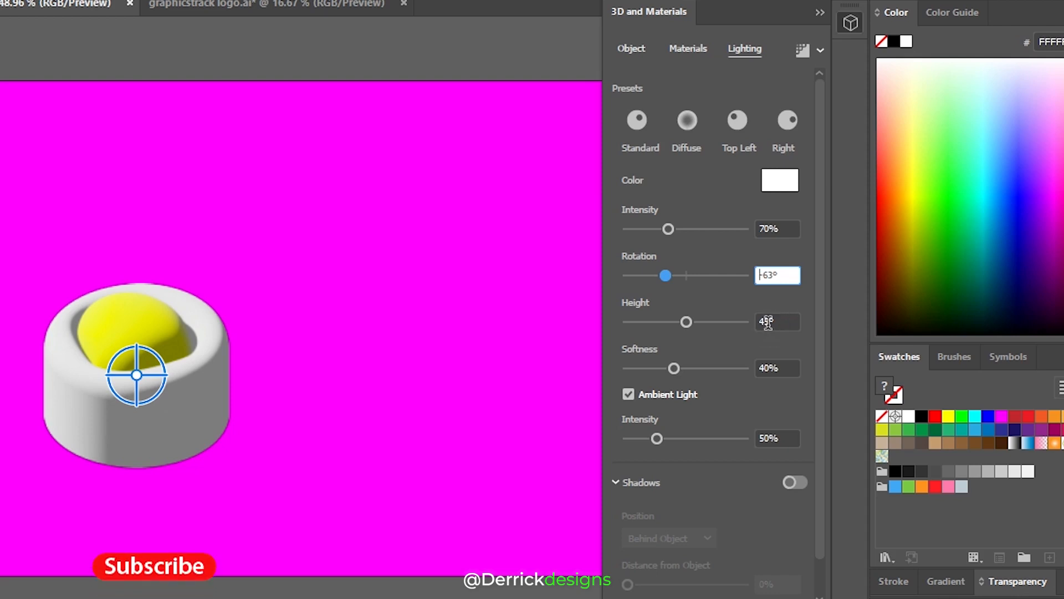
Set the light's softness to 55%.
{"action": "double_click", "coordinate": [769, 367]}
{"action": "key", "text": "BackSpace"}
{"action": "type", "text": "55"}
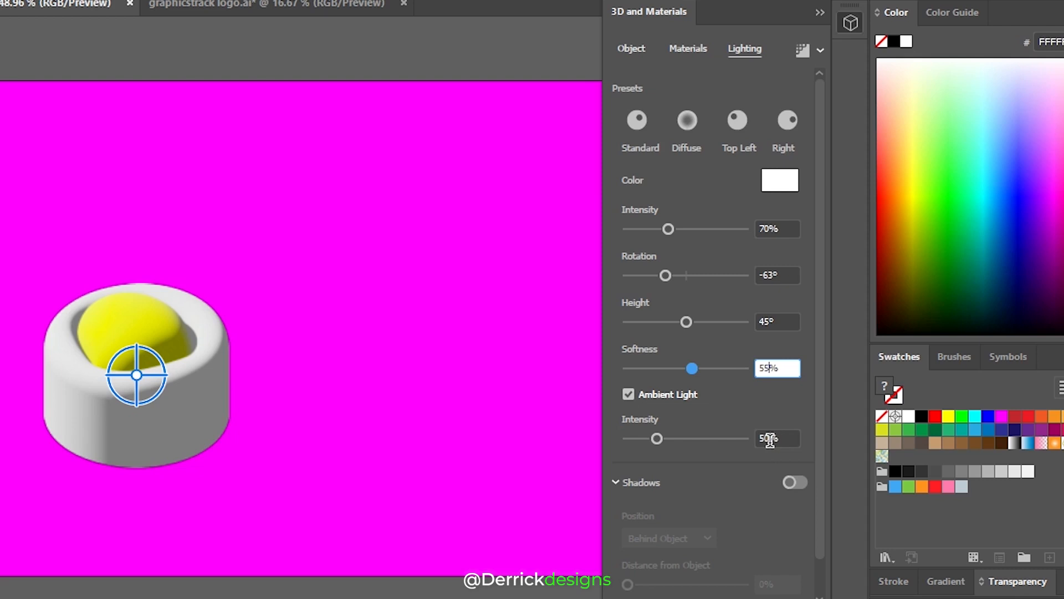
Turn on shadows for the 3D group, keeping them behind the object, and set the shadow bounds to 295%.
{"action": "left_click_drag", "start_coordinate": [818, 469], "coordinate": [819, 507]}
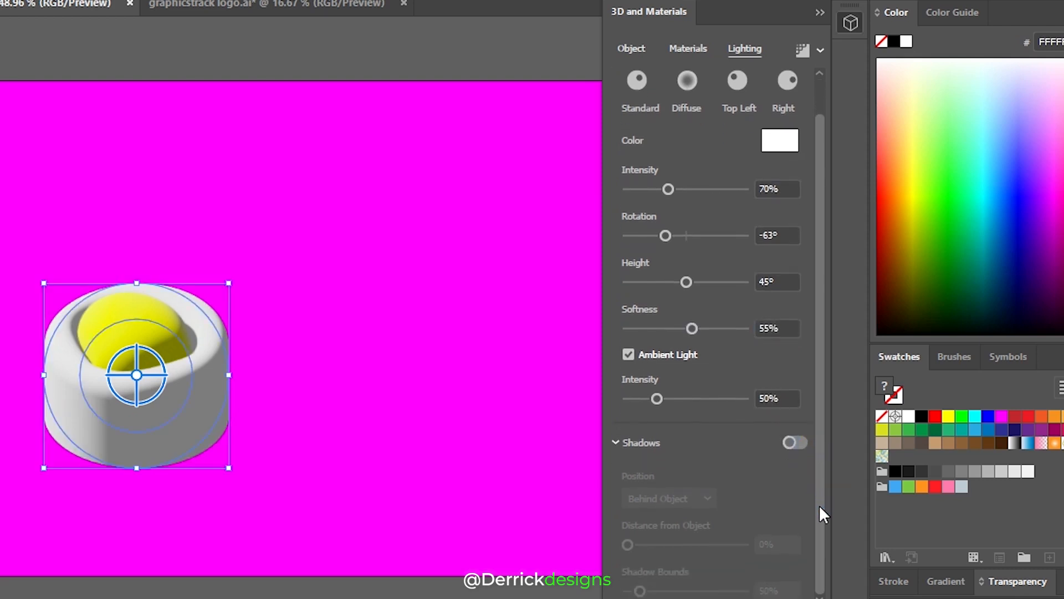
{"action": "left_click", "coordinate": [785, 440]}
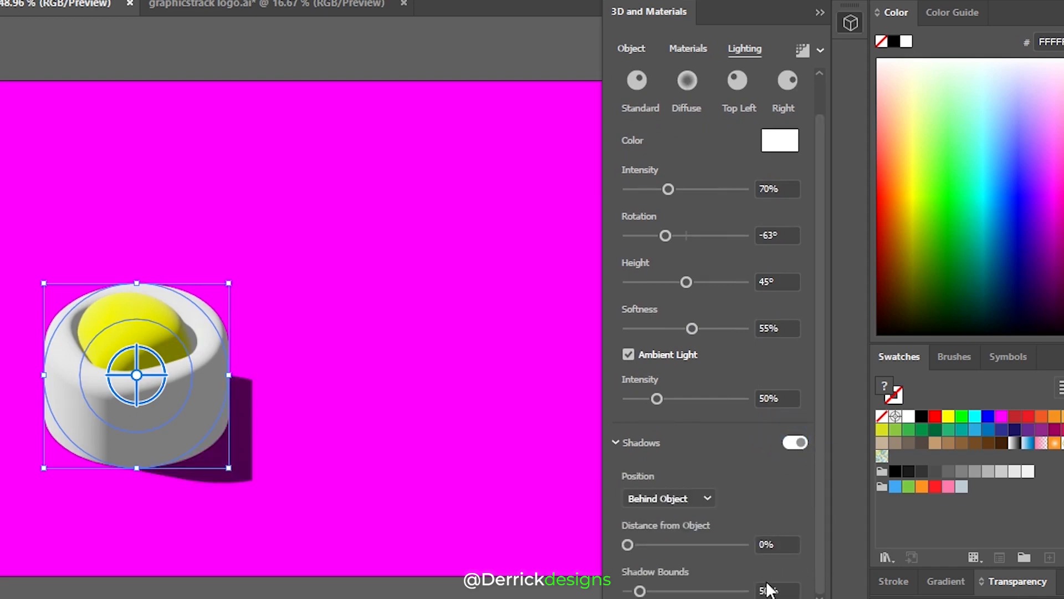
{"action": "left_click_drag", "start_coordinate": [818, 525], "coordinate": [820, 543]}
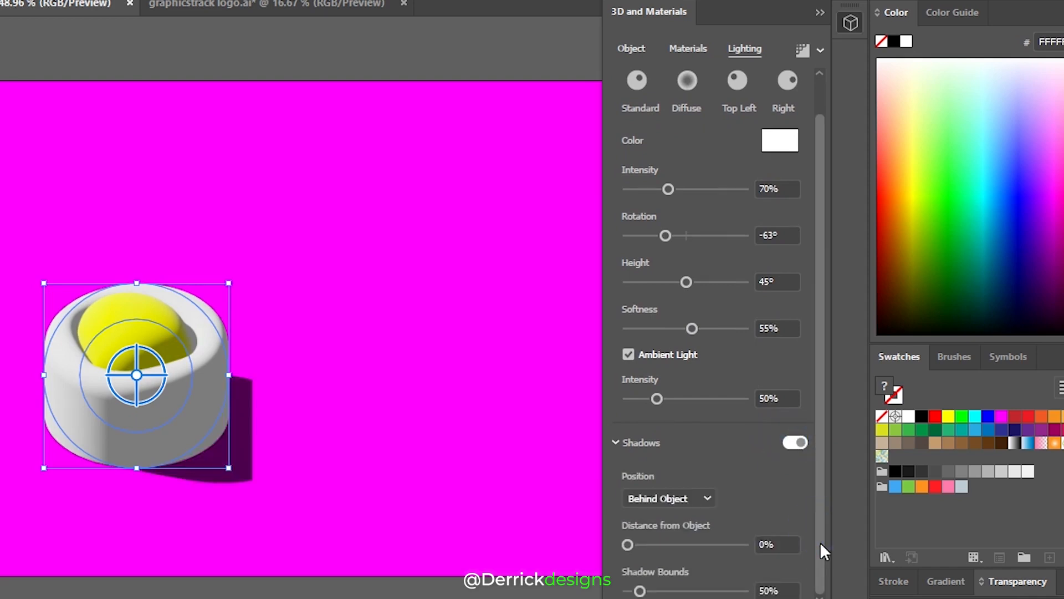
{"action": "left_click", "coordinate": [768, 591]}
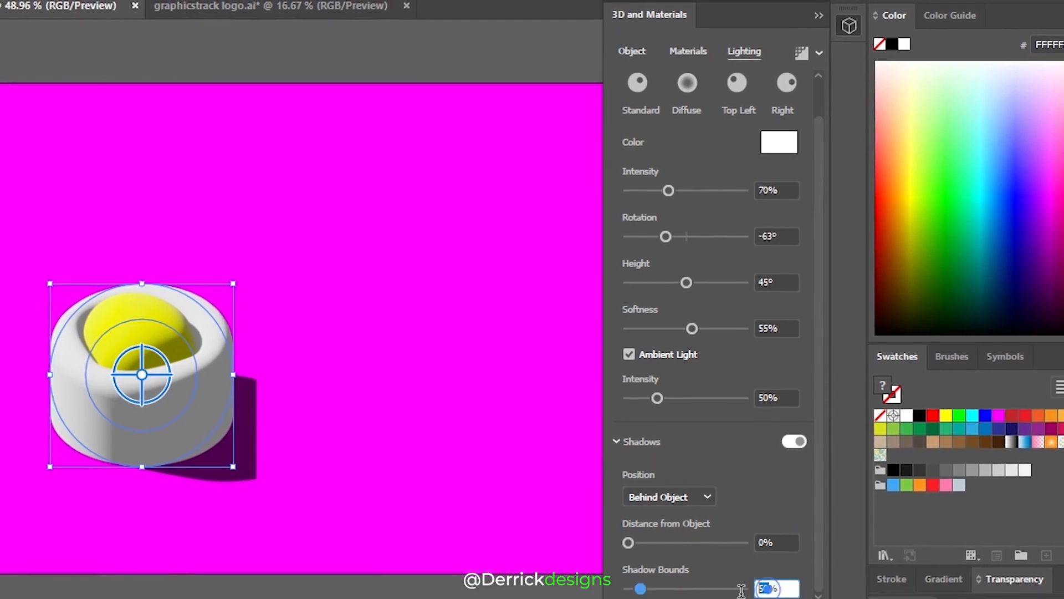
{"action": "type", "text": "29"}
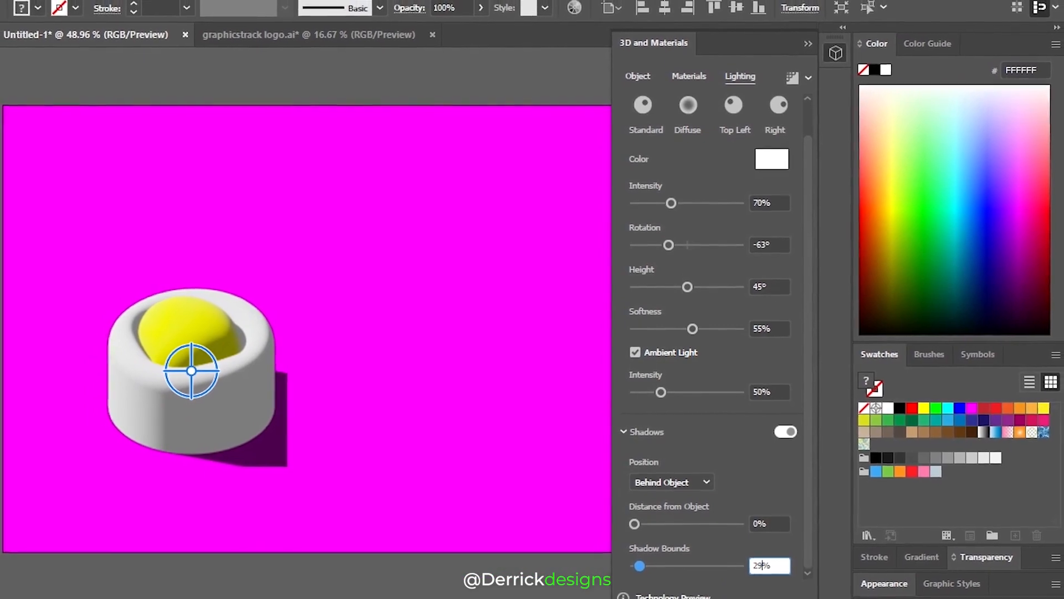
{"action": "type", "text": "5"}
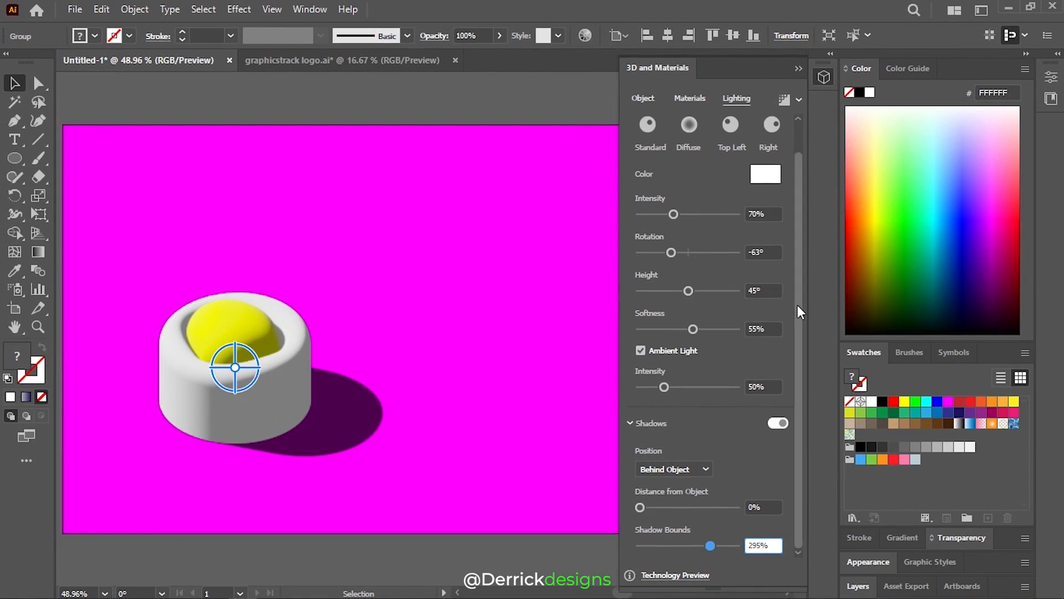
Render the 3D group with ray tracing and move it slightly up toward the artboard's left edge, leaving it deselected.
{"action": "left_click_drag", "start_coordinate": [798, 306], "coordinate": [801, 269]}
{"action": "left_click", "coordinate": [783, 99]}
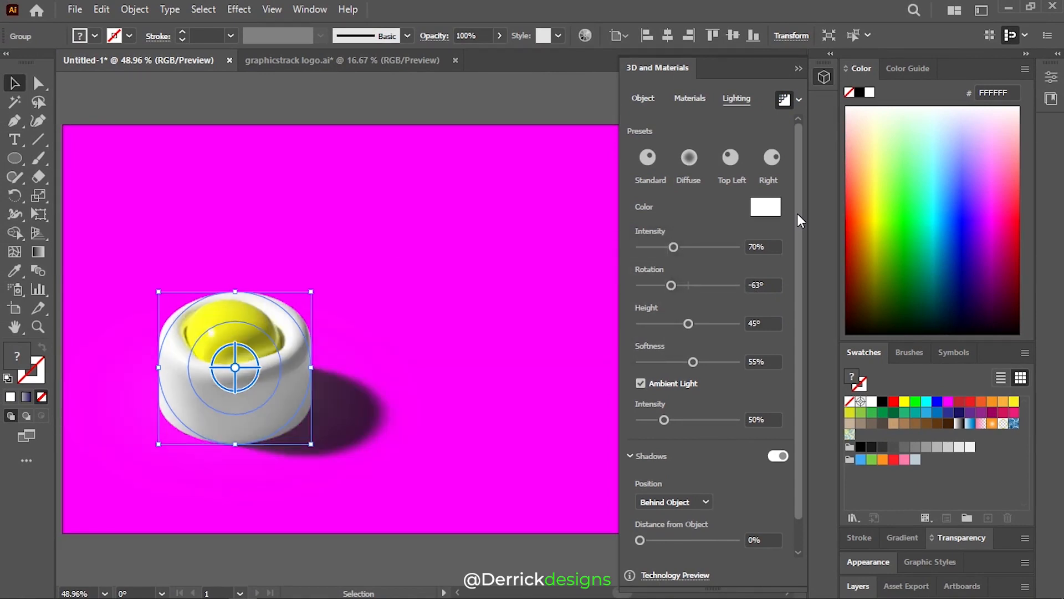
{"action": "left_click", "coordinate": [457, 209]}
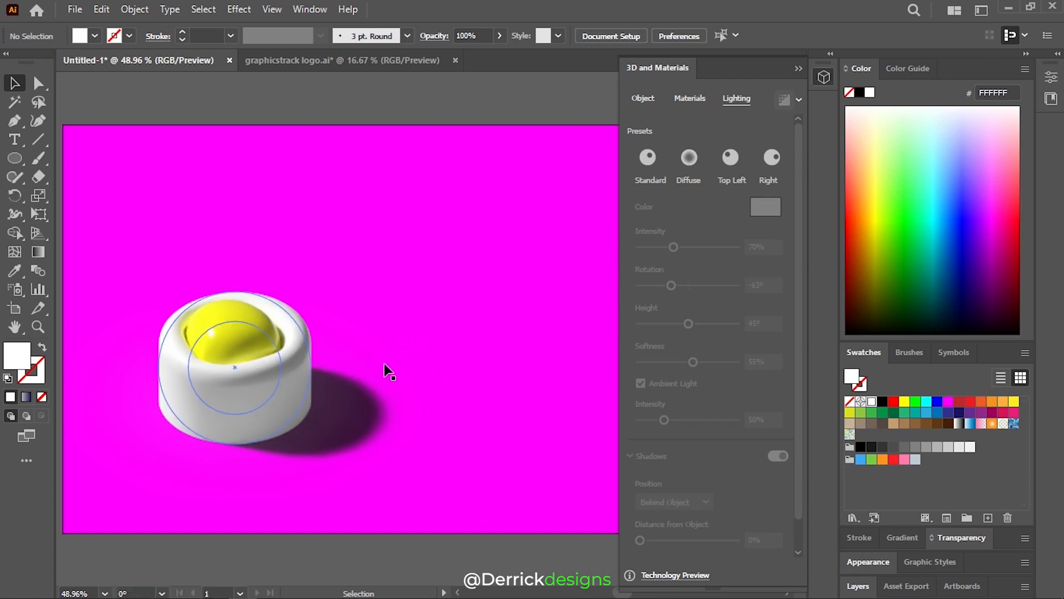
{"action": "left_click_drag", "start_coordinate": [262, 404], "coordinate": [210, 377]}
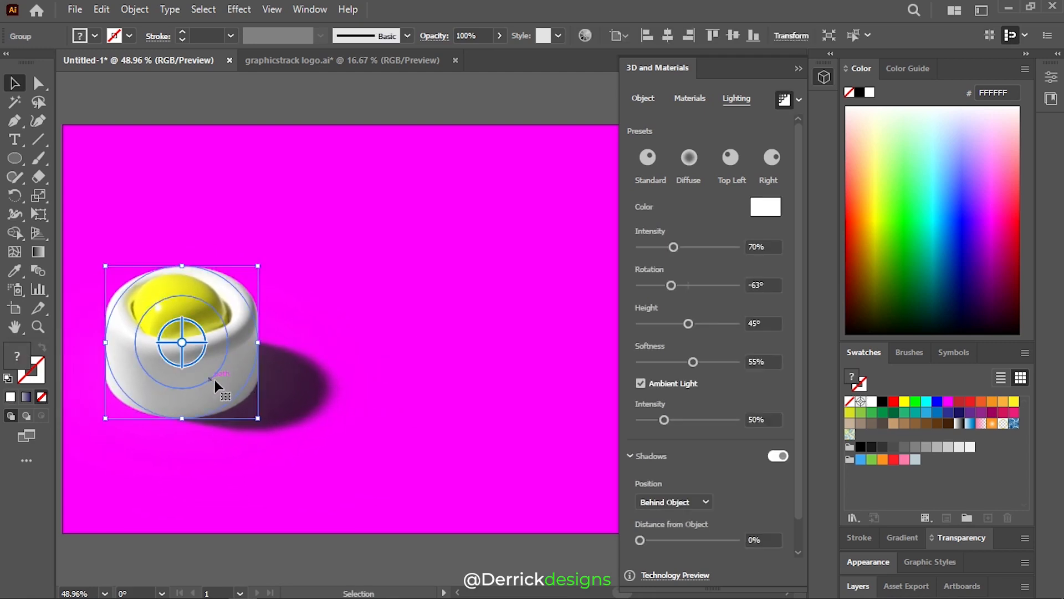
{"action": "left_click", "coordinate": [418, 395]}
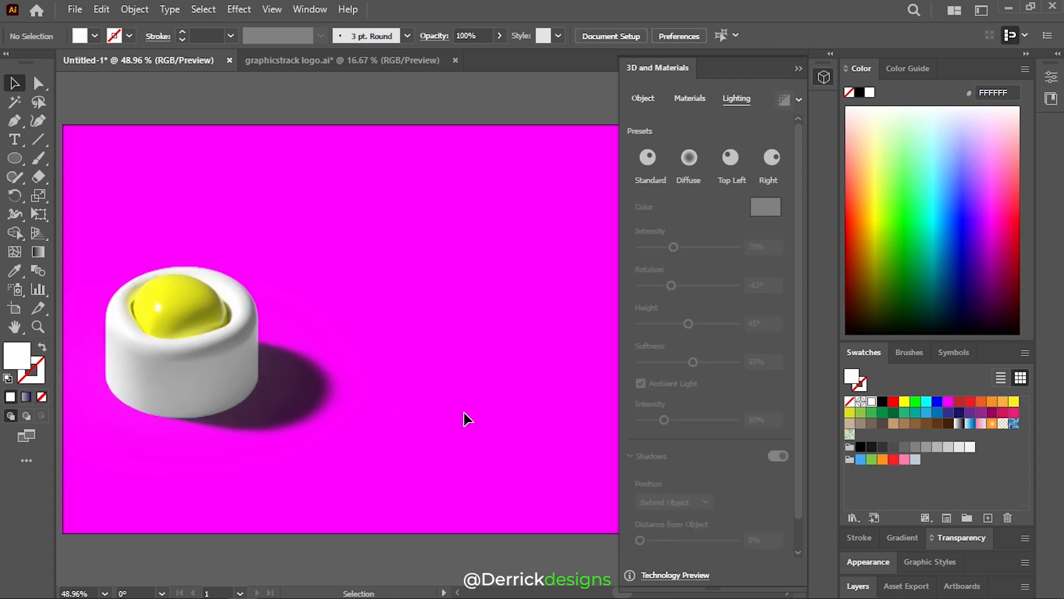